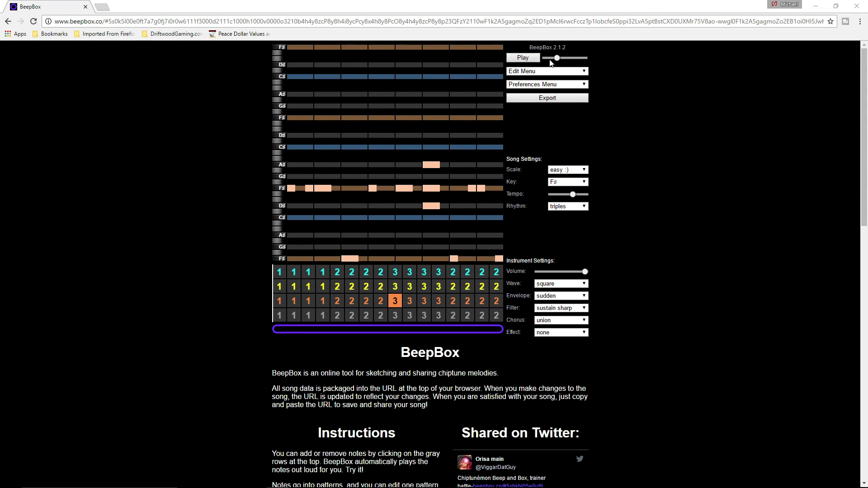
Raise the playback volume to nearly maximum and review the available edit commands.
left_click_drag(557, 58, 567, 59)
left_click_drag(566, 59, 584, 59)
left_click(576, 72)
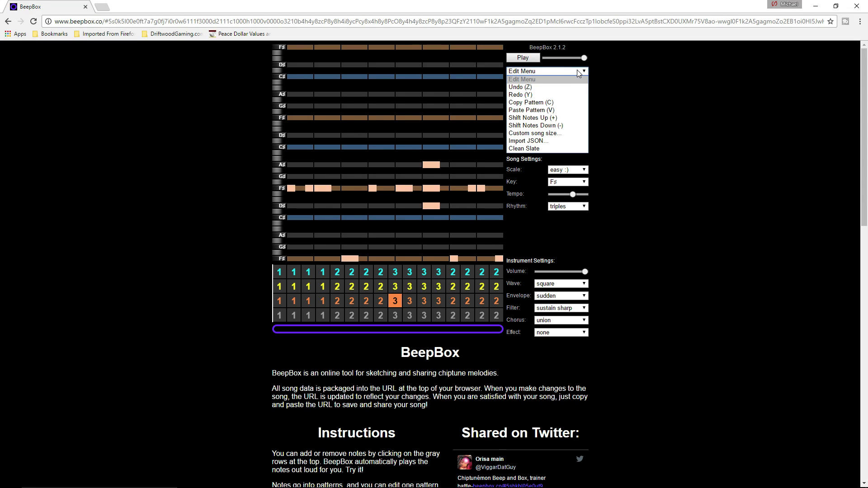
left_click(576, 74)
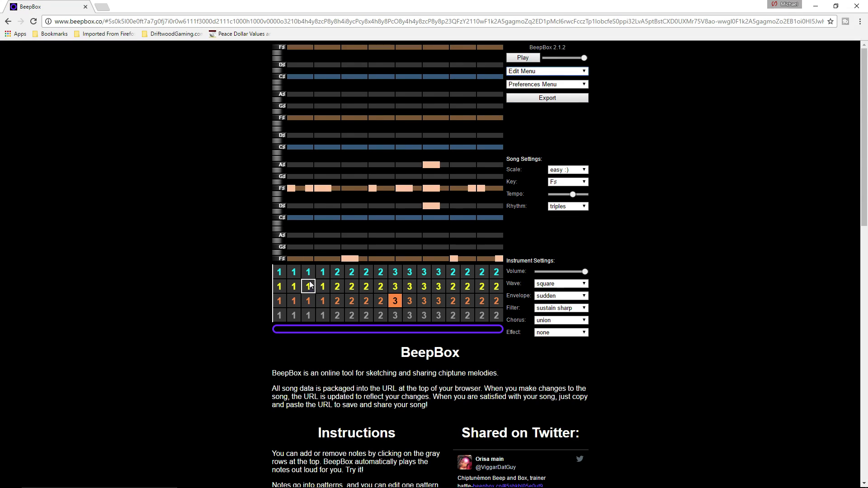
Hide the piano keys beside the note grid and show them again.
left_click(559, 83)
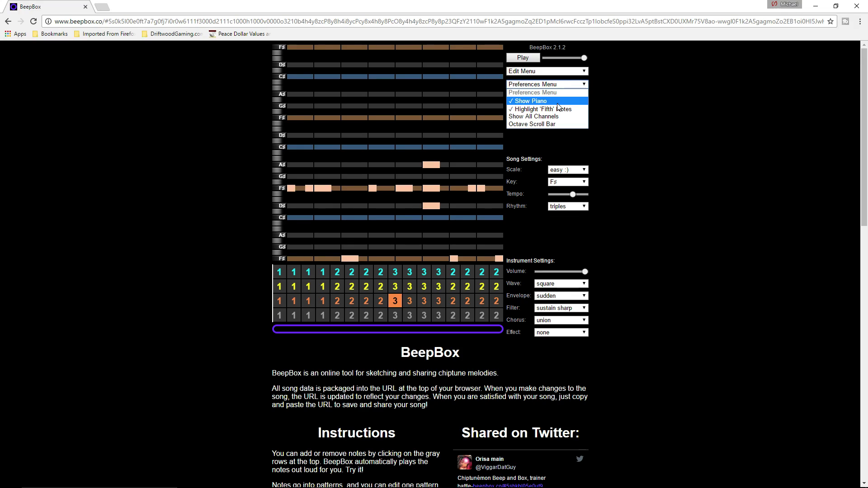
left_click(555, 102)
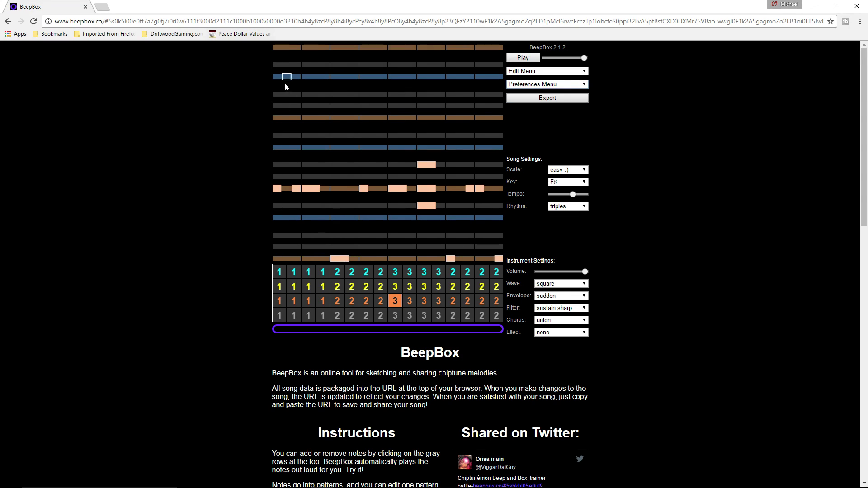
left_click(568, 84)
left_click(555, 101)
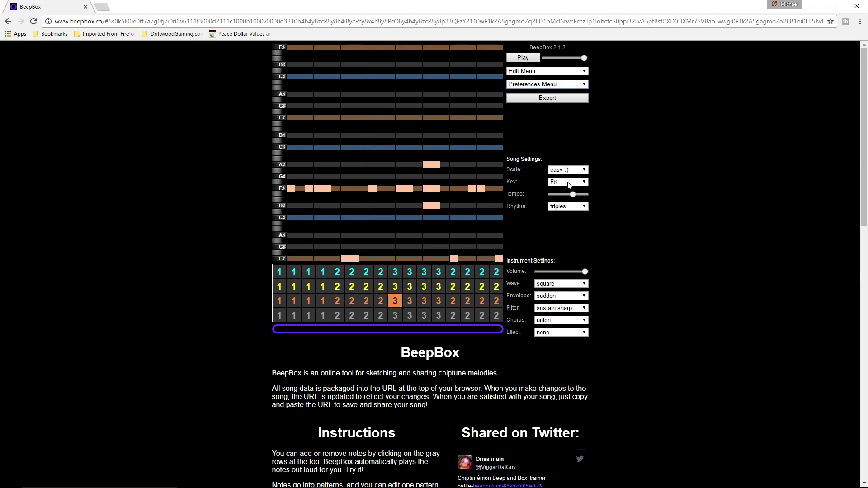
Review the display preferences for highlighting fifth notes and showing all channels.
left_click(549, 85)
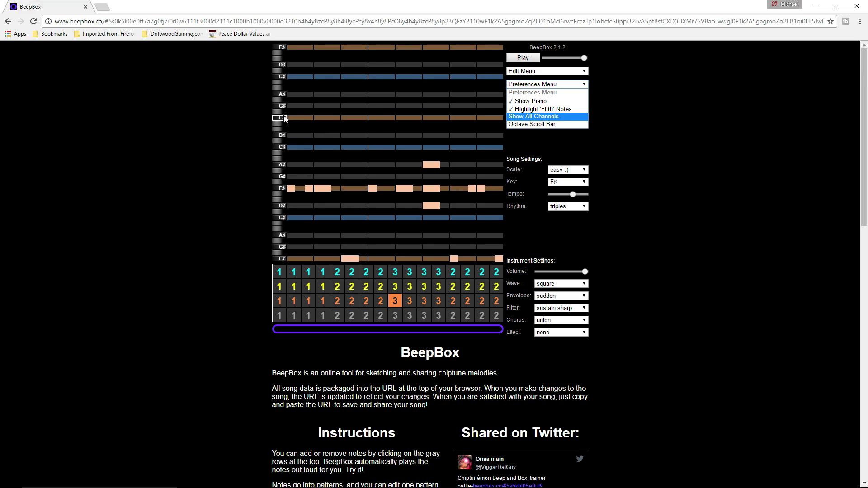
key("Down")
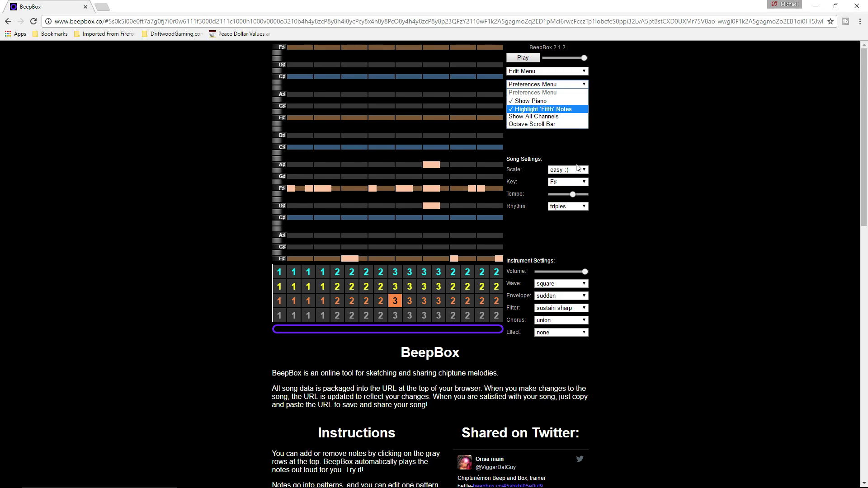
left_click(657, 138)
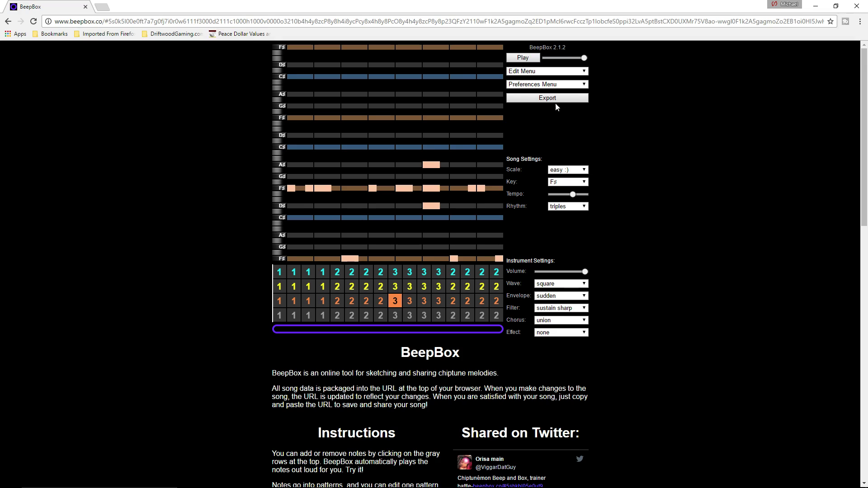
Review the scale, key and rhythm choices for the song, leaving the scale at easy :).
left_click(581, 169)
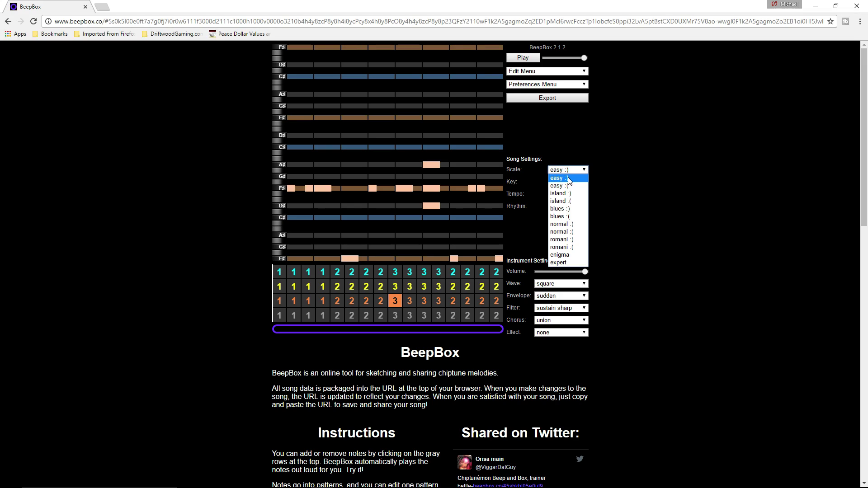
left_click(568, 178)
left_click(572, 182)
left_click(372, 217)
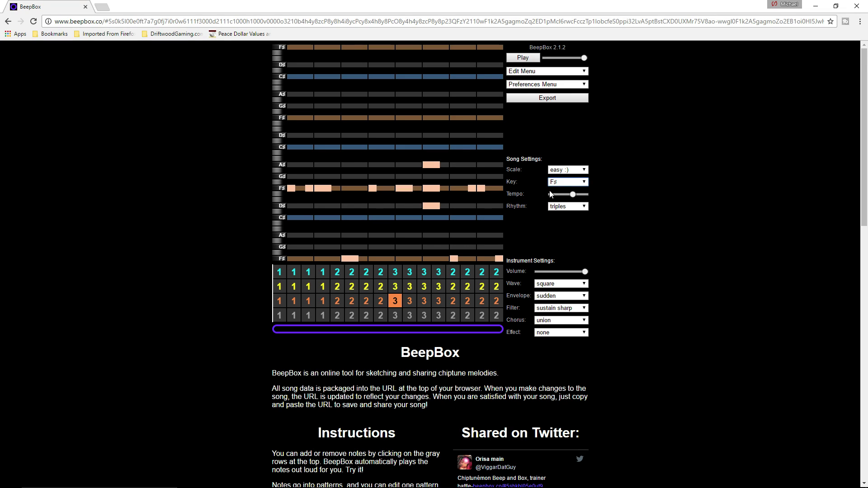
left_click(579, 208)
left_click(578, 208)
left_click(579, 208)
left_click(579, 208)
Review the wave, envelope, filter, chorus and effect choices for the selected pattern's instrument.
left_click(574, 284)
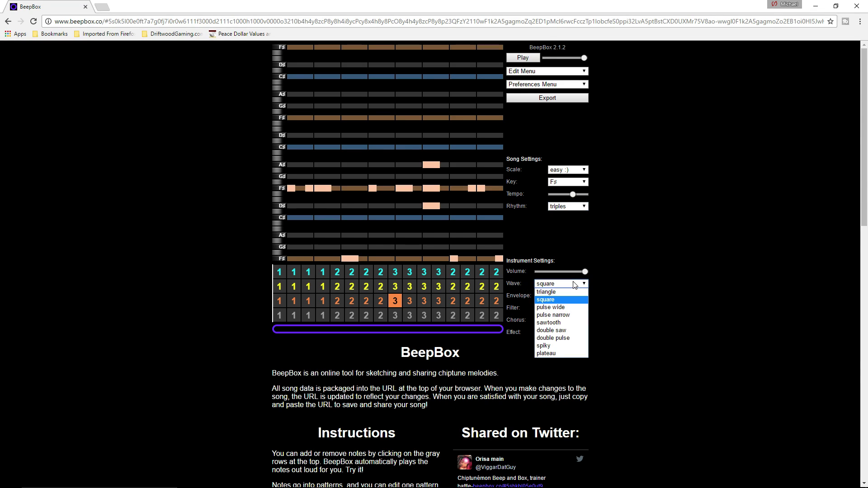
left_click(574, 284)
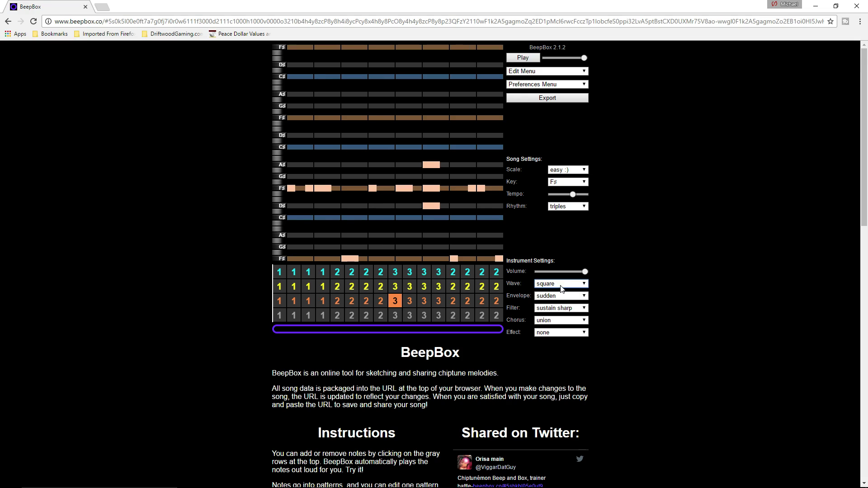
left_click(574, 285)
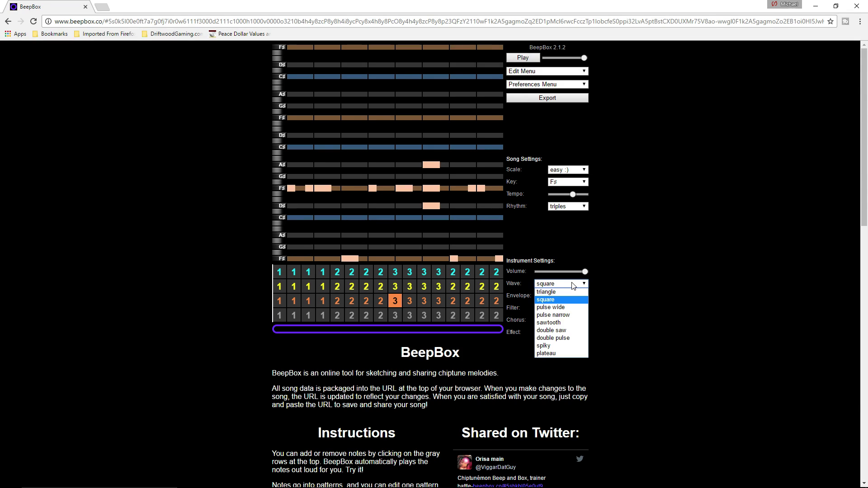
left_click(574, 285)
left_click(572, 297)
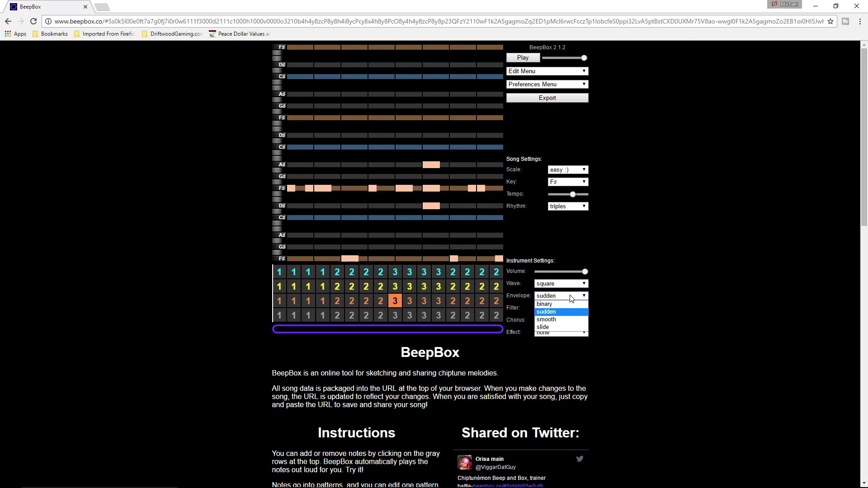
left_click(523, 294)
left_click(552, 309)
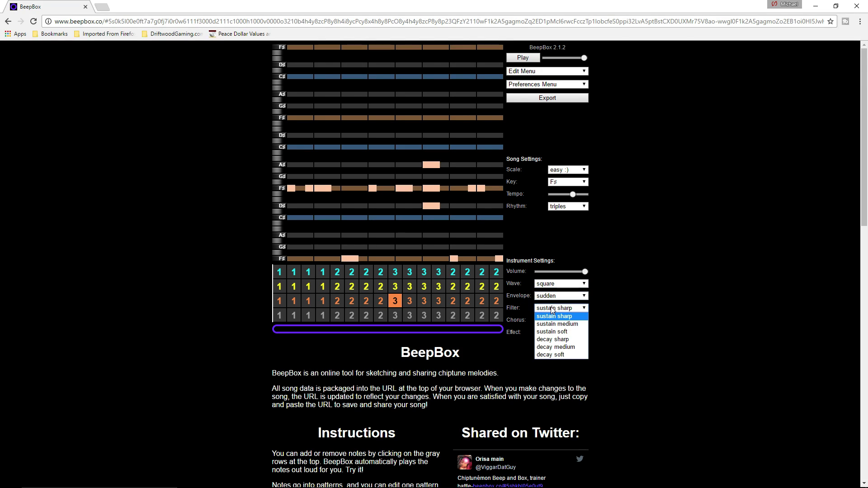
left_click(552, 309)
left_click(547, 320)
left_click(546, 322)
left_click(545, 332)
left_click(544, 334)
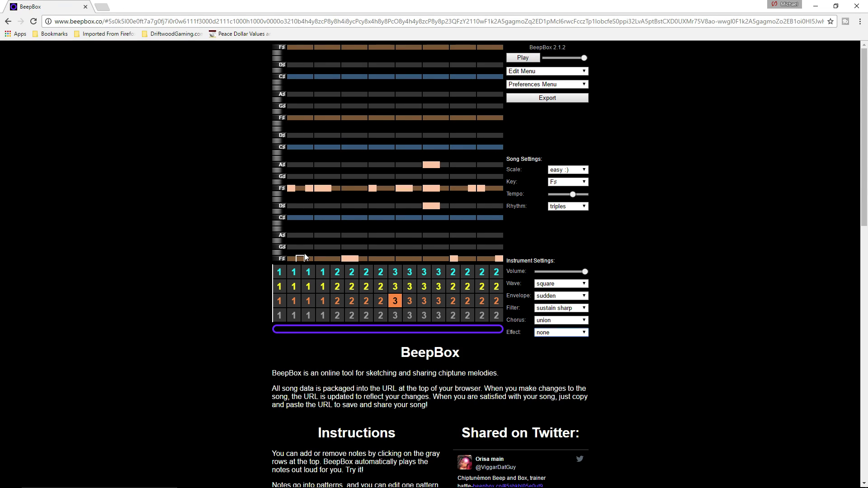
Play the song from the start with the playback volume lowered to slightly under half.
key("space")
key("space")
left_click_drag(585, 59, 559, 60)
key("space")
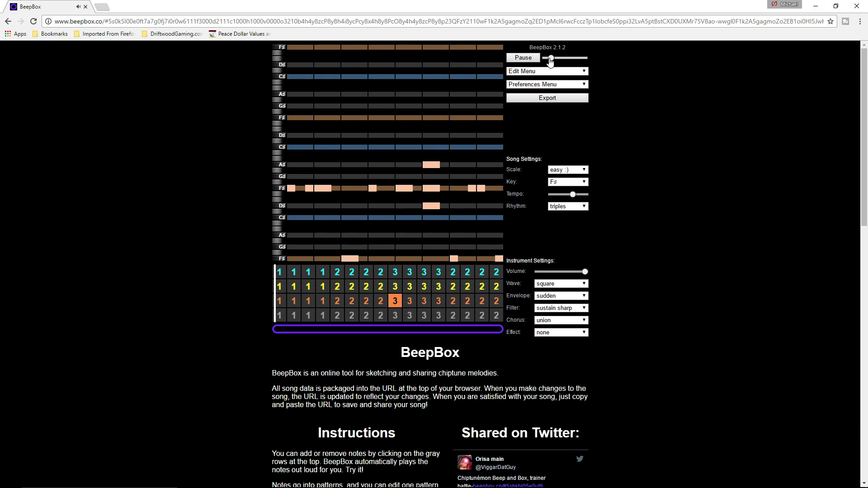
left_click_drag(549, 61, 560, 61)
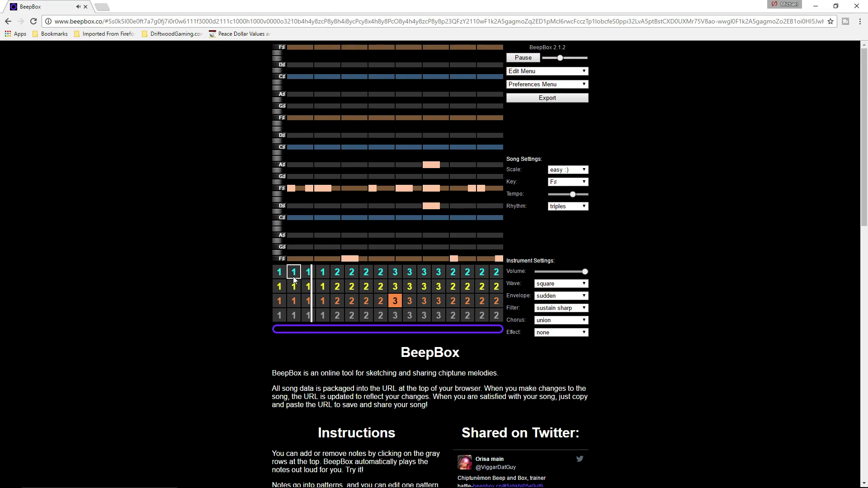
Examine the bar 4 patterns of all four channels and the blue channel's bar 5 pattern during playback.
left_click(323, 273)
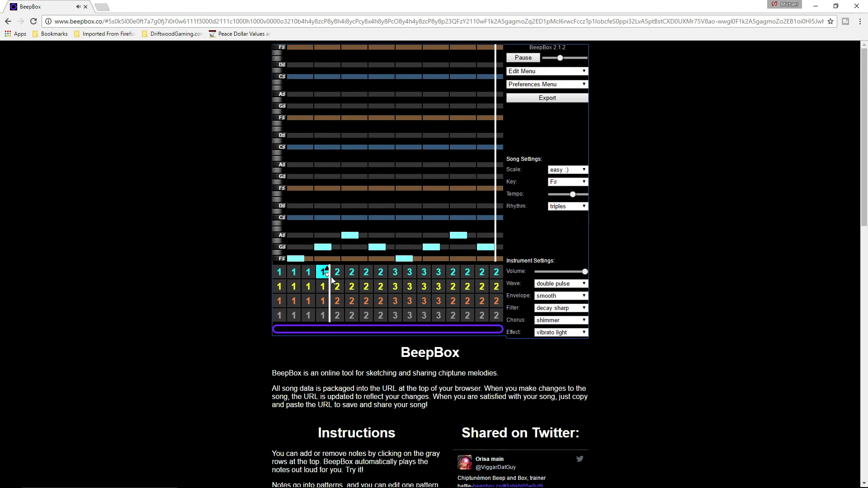
left_click(325, 287)
left_click(323, 301)
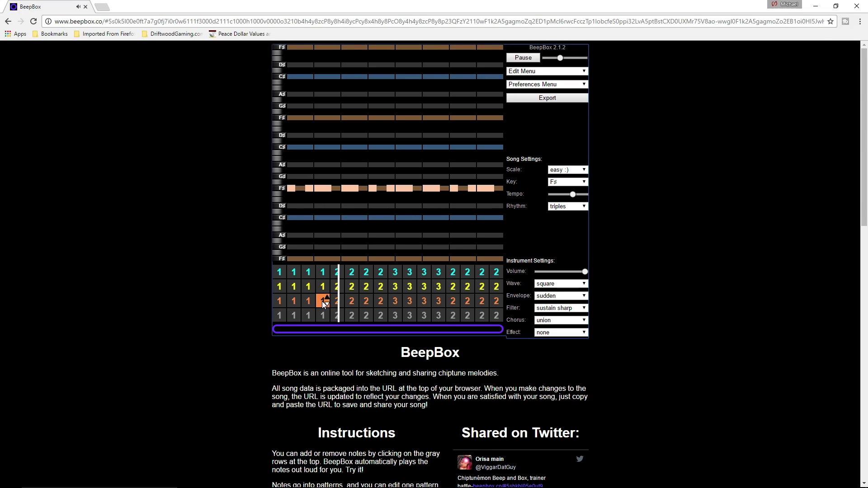
left_click(320, 312)
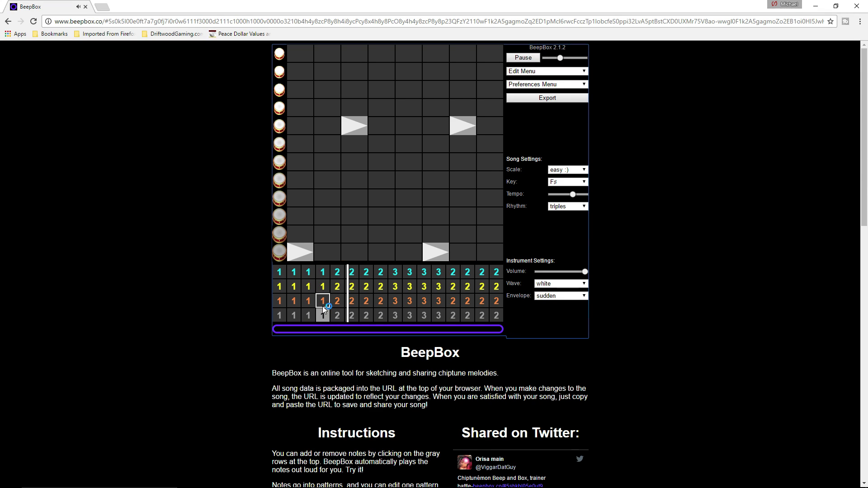
left_click(320, 302)
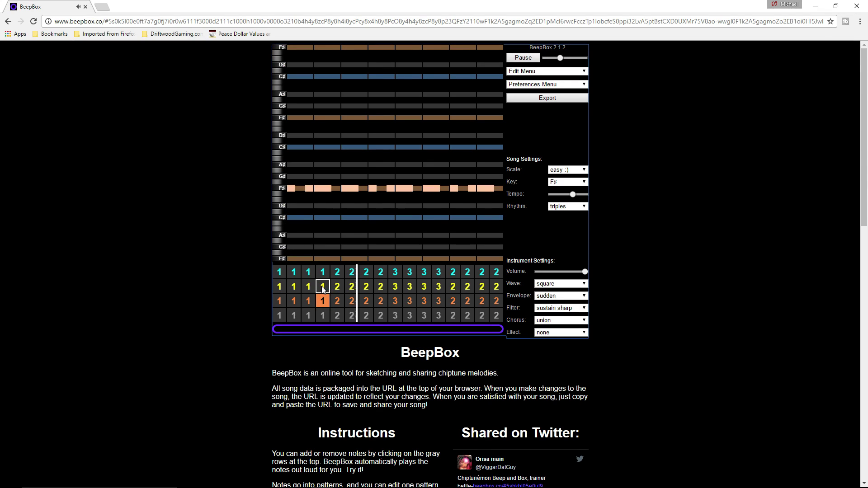
left_click(320, 288)
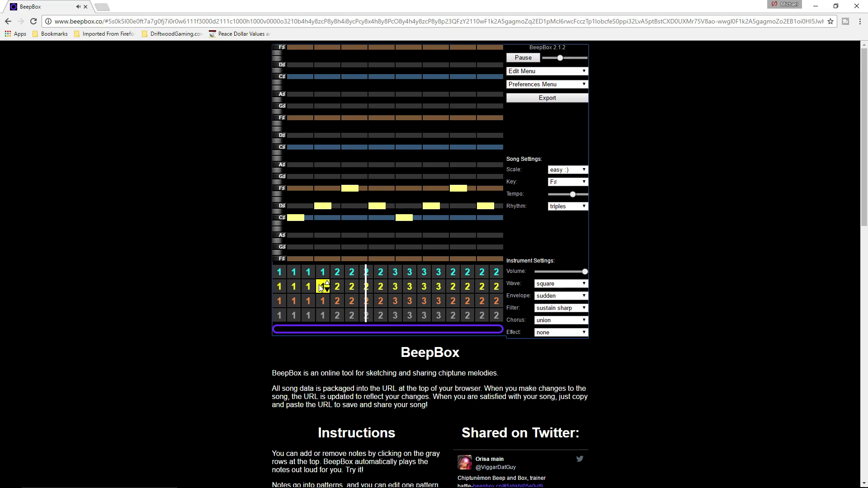
left_click(322, 272)
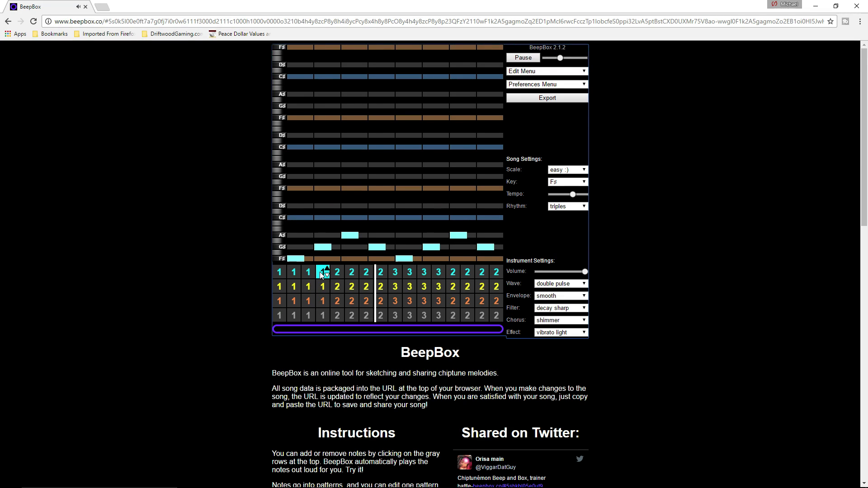
left_click(338, 273)
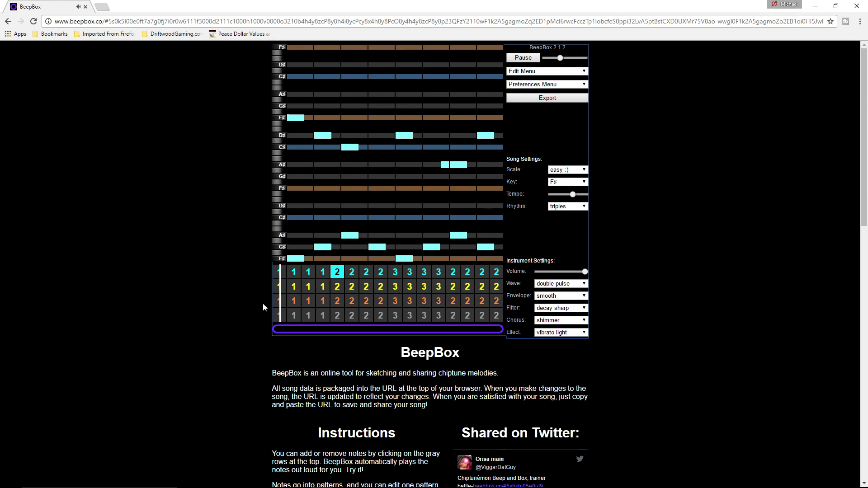
Shorten the loop region to the first bar and play it briefly.
key("space")
left_click_drag(495, 333, 283, 329)
key("space")
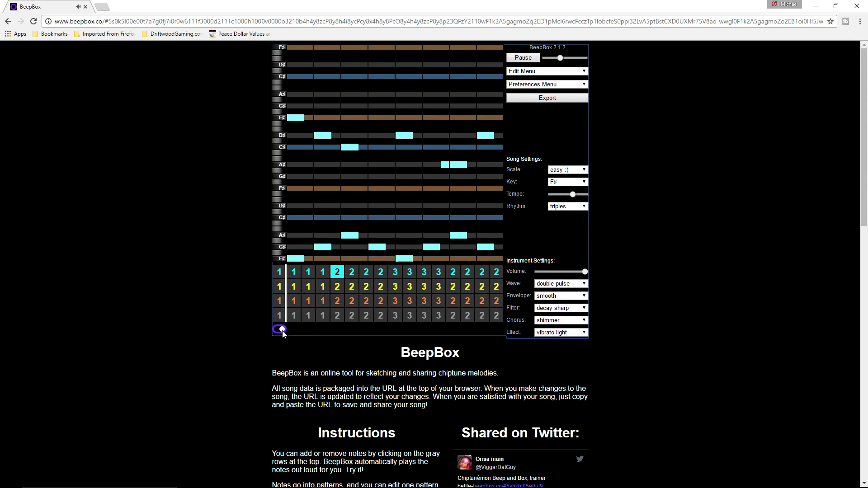
key("space")
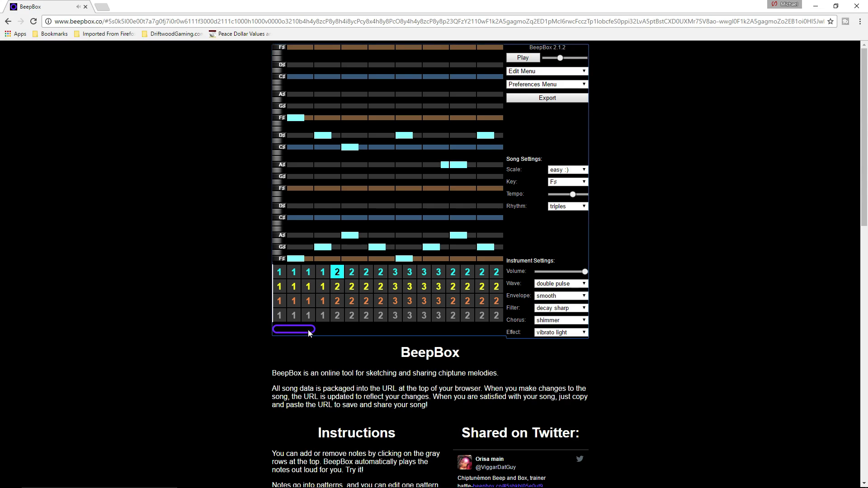
Move the loop region to bar 5 only and play it briefly.
left_click(333, 330)
key("space")
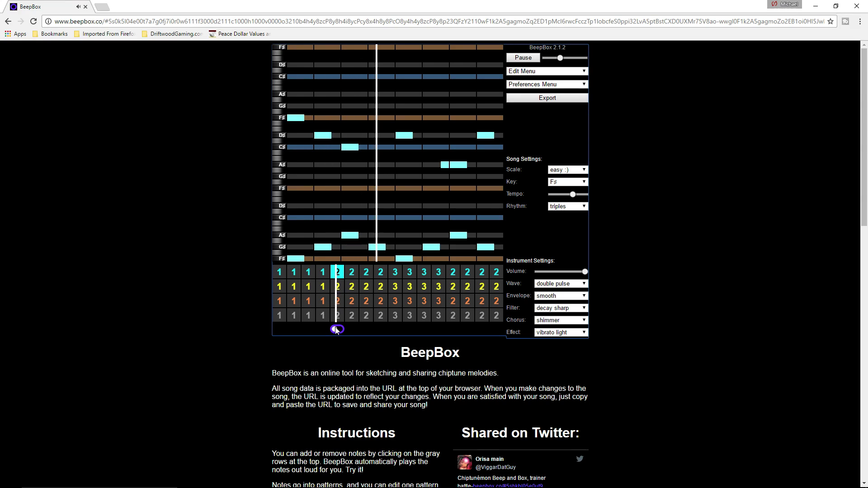
key("space")
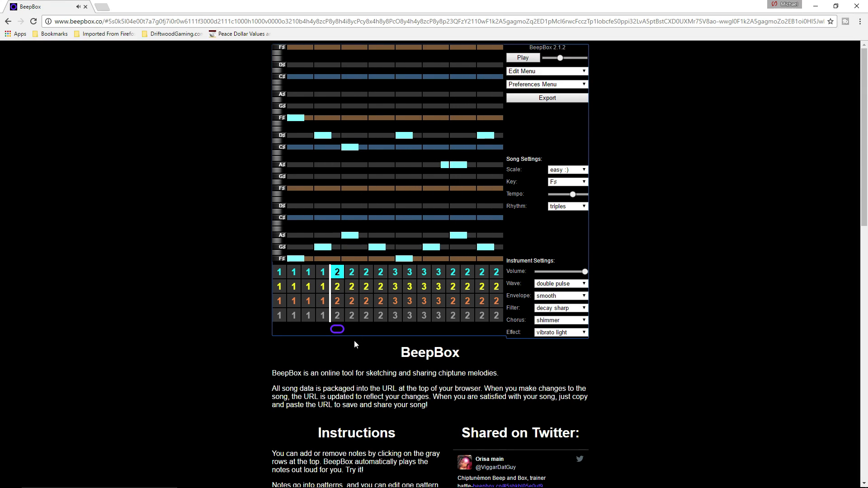
Shift the one-bar loop region to bar 9 and play it briefly.
left_click_drag(344, 334, 404, 332)
left_click_drag(332, 331, 391, 330)
key("space")
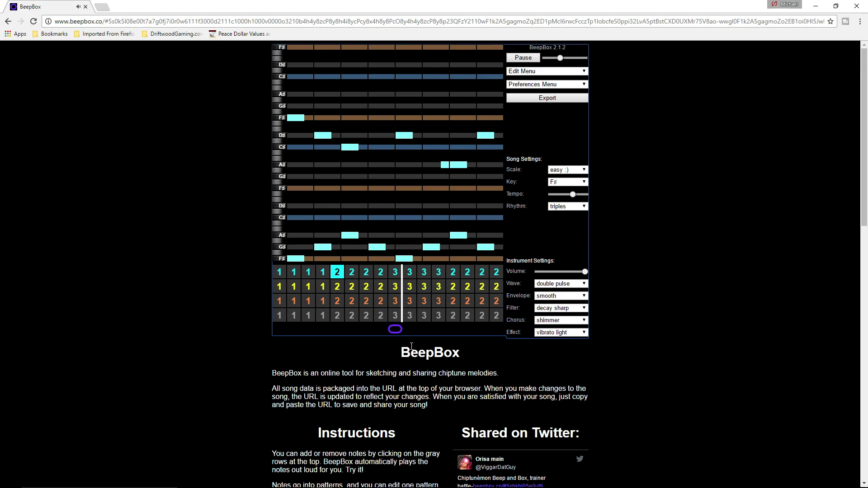
key("space")
Extend the loop region over all 16 bars of the song and raise the playback volume to nearly maximum.
left_click_drag(390, 329, 318, 335)
left_click_drag(394, 334, 501, 332)
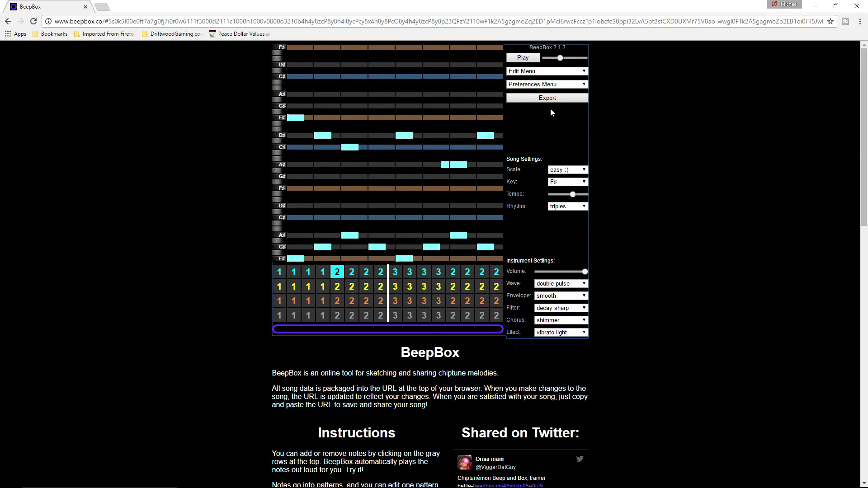
left_click_drag(561, 58, 582, 60)
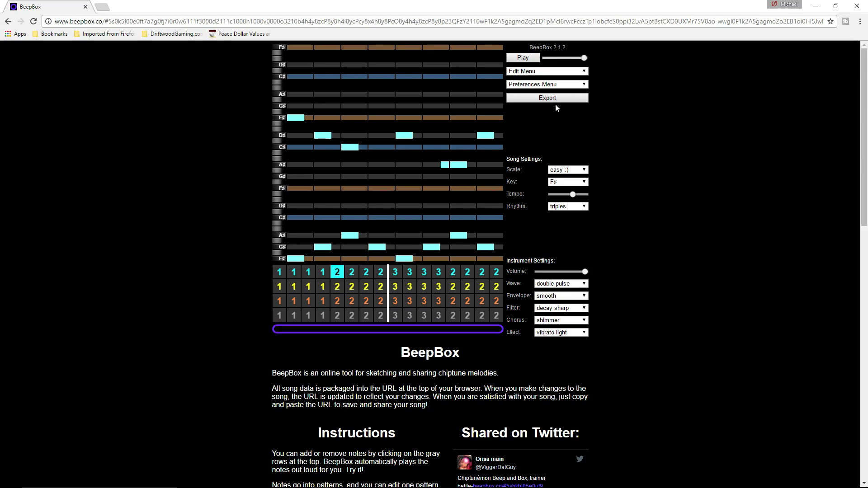
Bring up the song's export options and name the file SpaceDriftwoodTheme.
left_click(555, 98)
left_click_drag(452, 166, 377, 168)
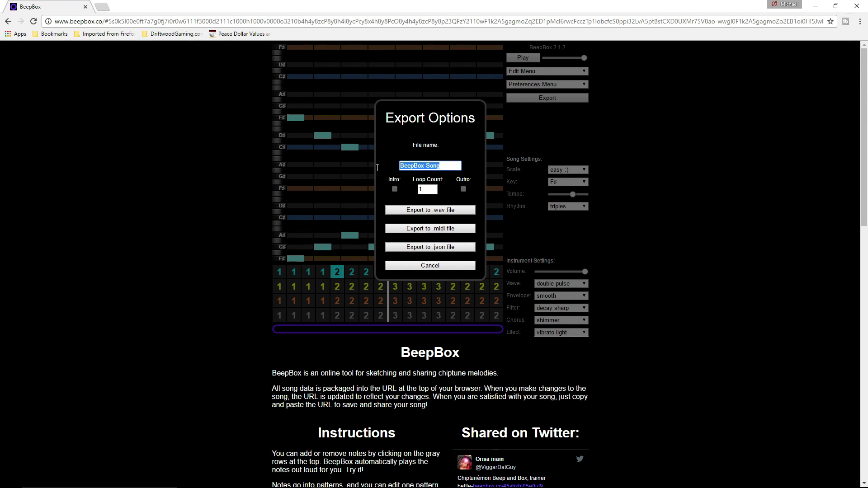
type("SpaceDrif")
type("twoodTheme")
type("1")
Set the export loop count to 4 and export the song as a .wav file.
left_click(434, 189)
left_click(433, 189)
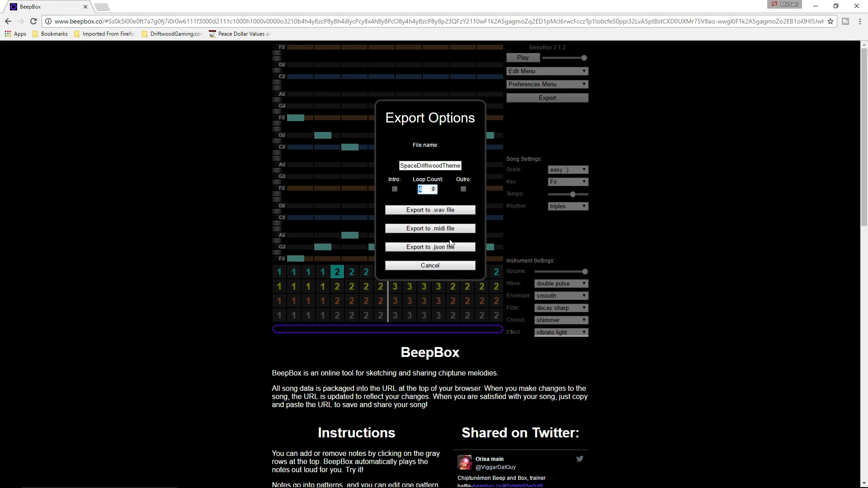
left_click(436, 211)
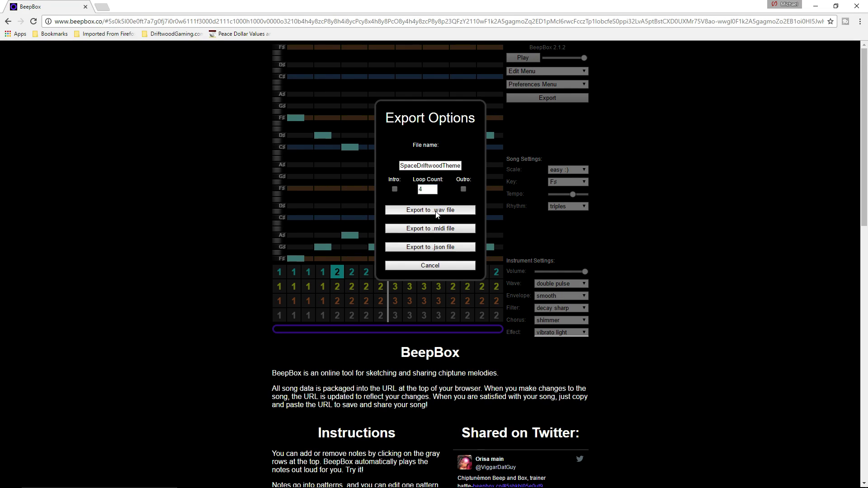
Export the song to a .wav file and show the downloaded file in its folder.
left_click(396, 208)
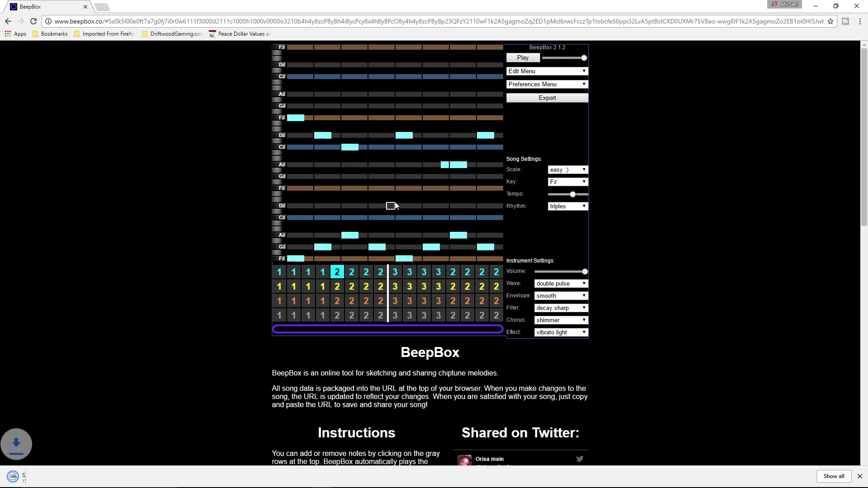
right_click(48, 475)
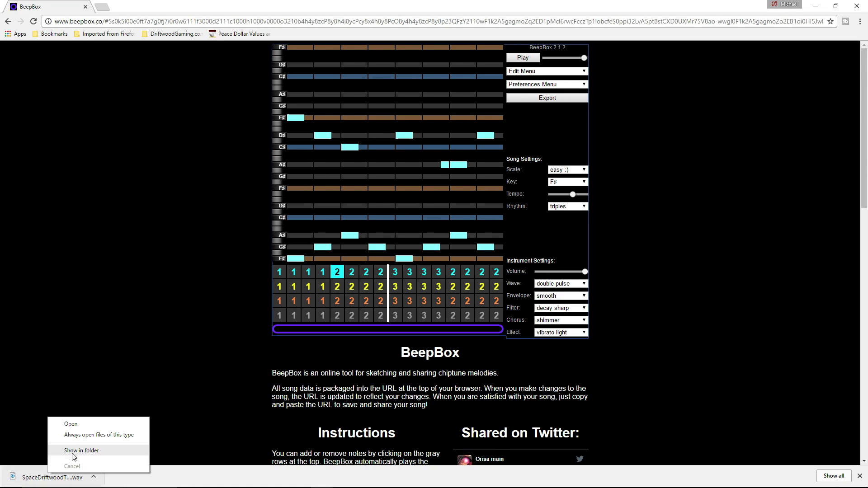
left_click(82, 455)
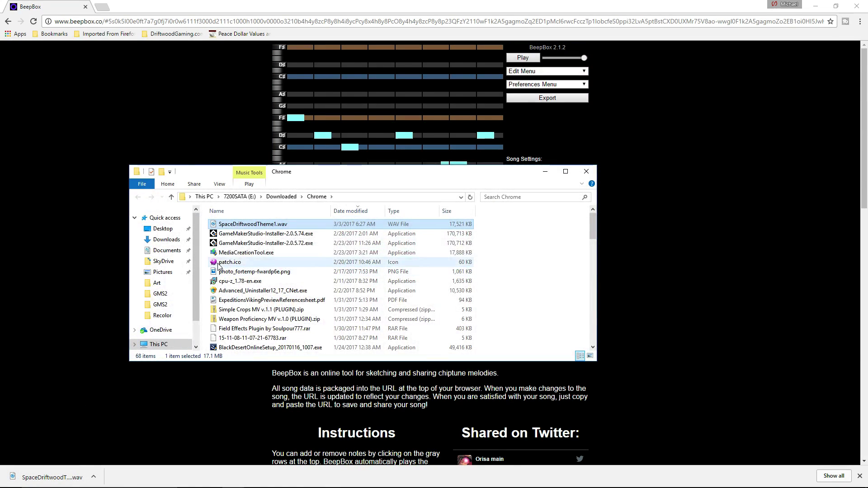
Move SpaceDriftwoodTheme1.wav to the Music folder inside Game Maker Studio 2 > Imported Resources on drive E:.
right_click(251, 225)
left_click(281, 328)
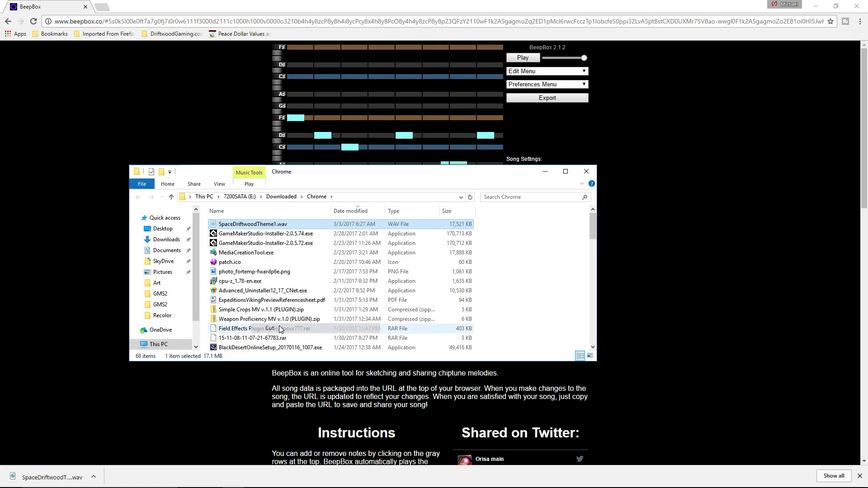
left_click(248, 197)
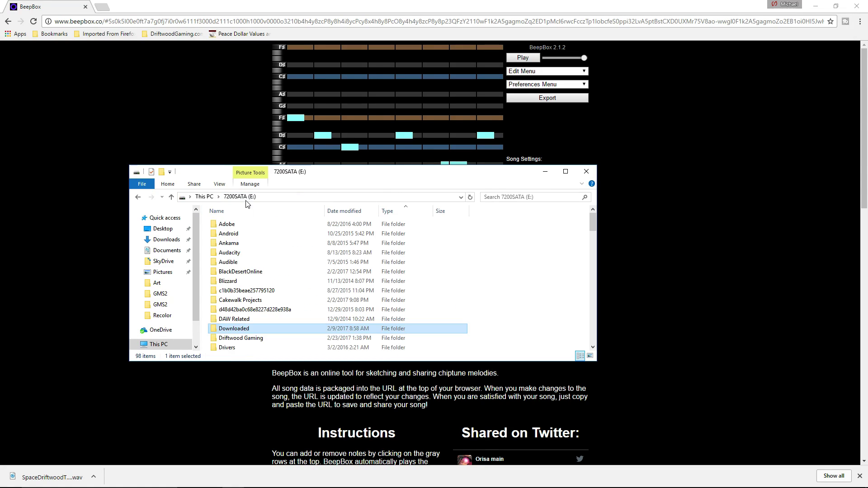
scroll(261, 289, "down", 4)
left_click(261, 308)
double_click(262, 310)
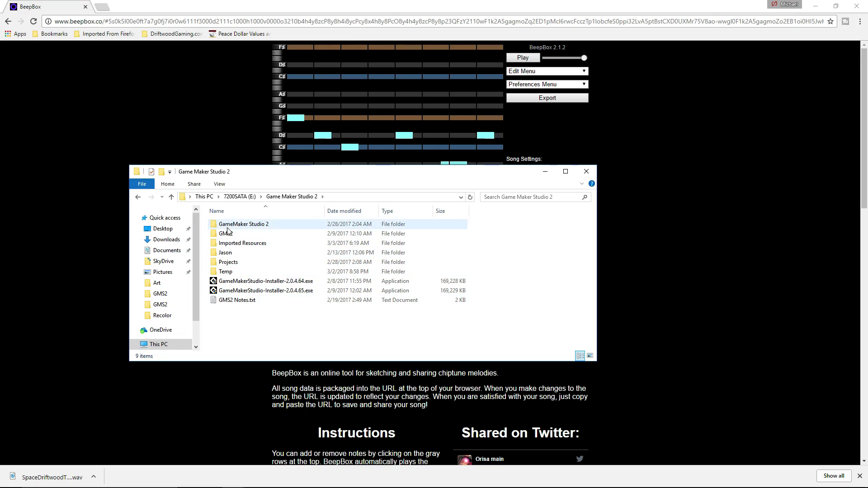
double_click(236, 263)
left_click(292, 196)
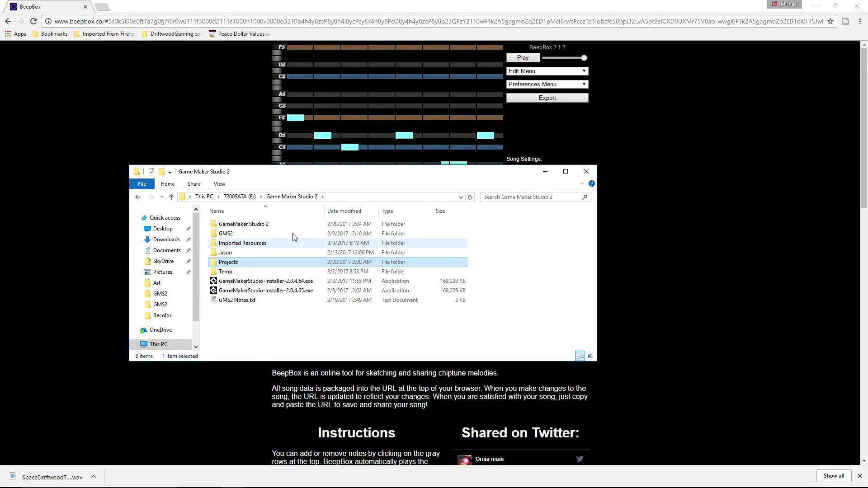
double_click(245, 245)
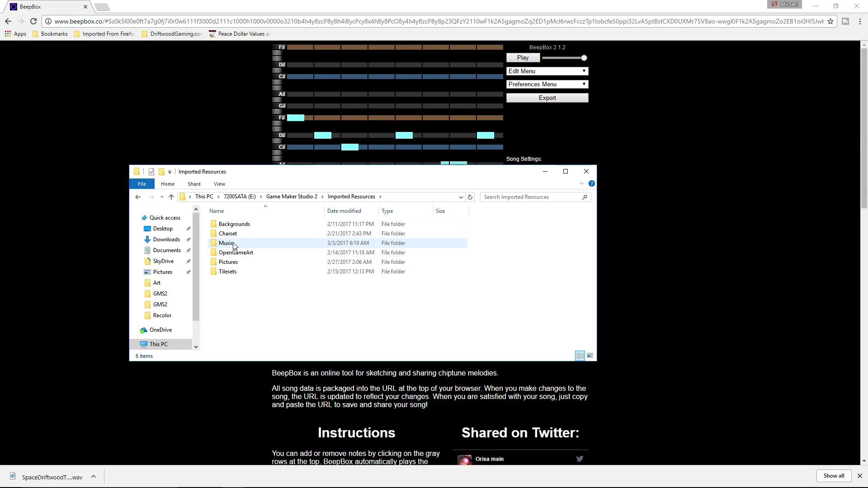
double_click(230, 244)
right_click(238, 248)
left_click(289, 308)
Widen the Name column to check the full names of the theme files in the Music folder, and minimize the folder window.
left_click(280, 255)
left_click(267, 224)
left_click(266, 234)
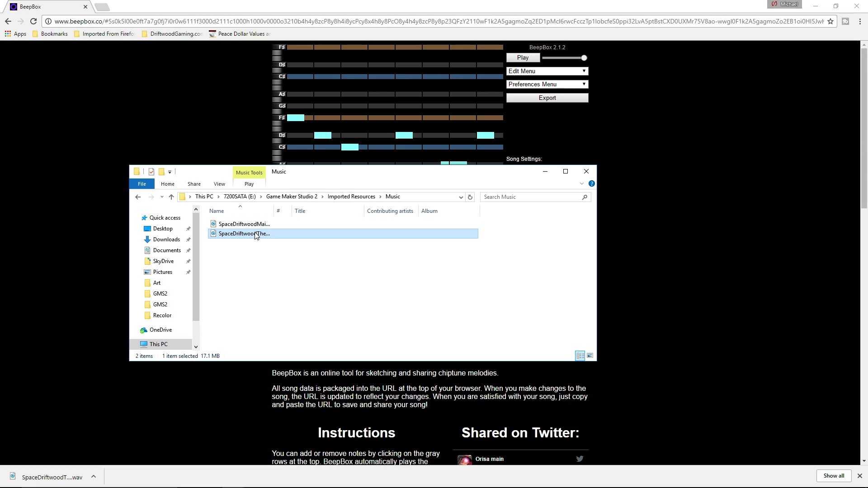
left_click(256, 225)
left_click_drag(273, 211, 310, 212)
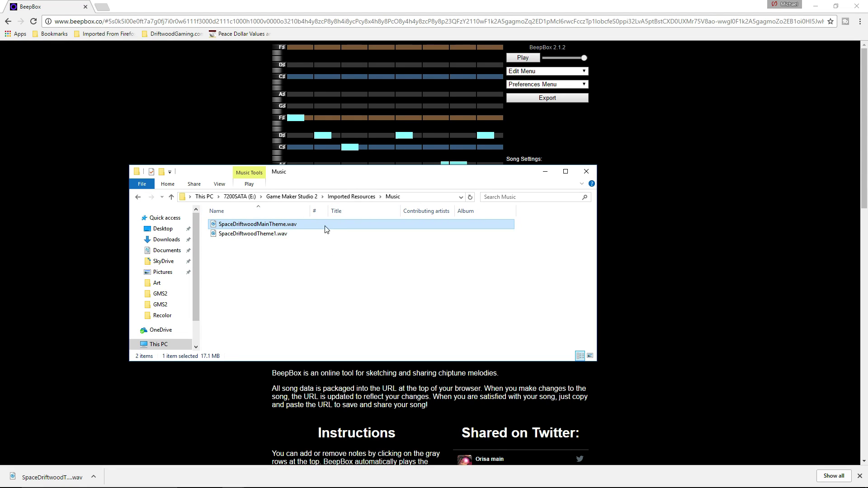
left_click(544, 171)
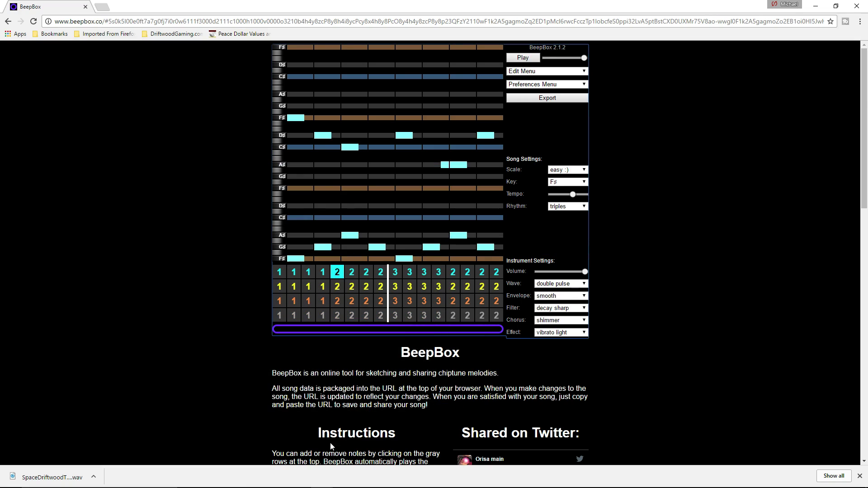
Dismiss the browser's download bar, switch to GameMaker Studio 2 and create a new sound resource in the Sounds group.
left_click(859, 476)
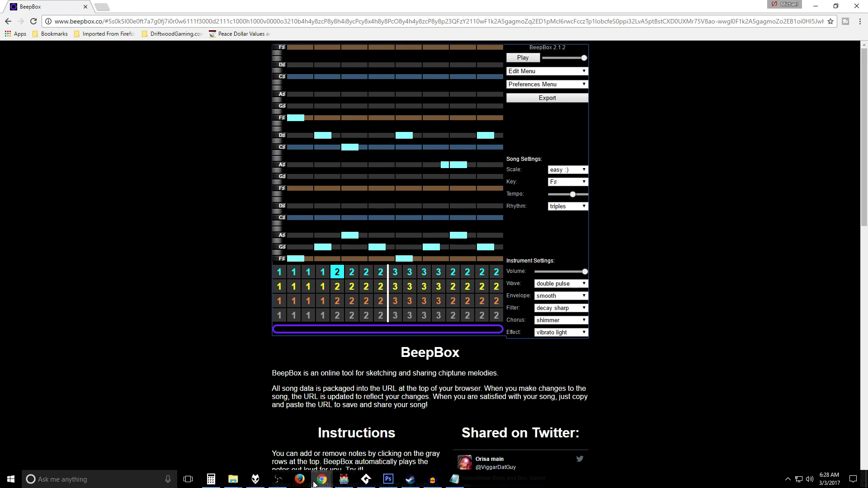
left_click(347, 482)
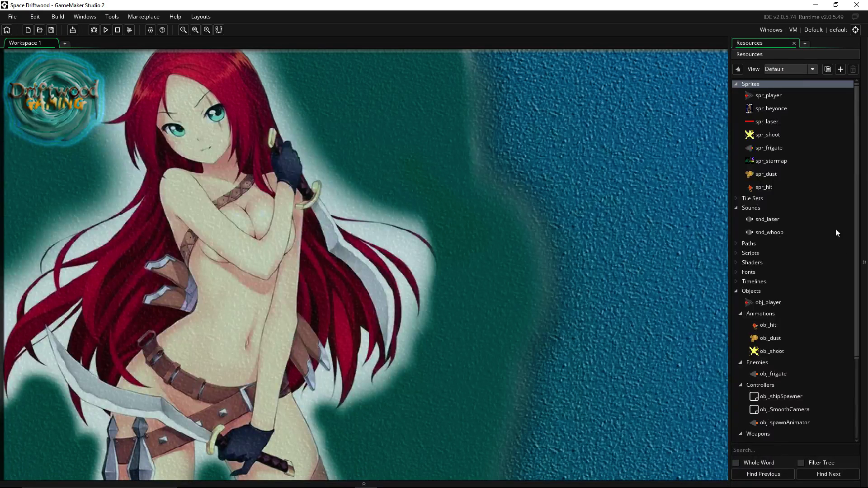
right_click(752, 209)
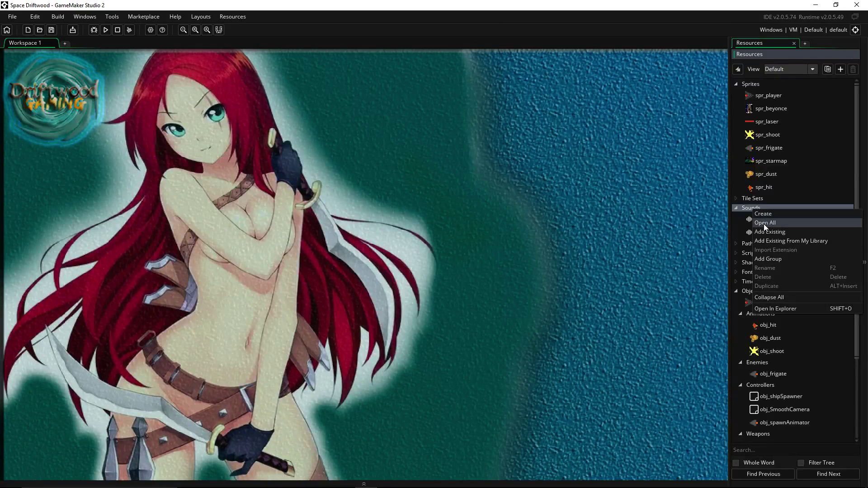
left_click(395, 223)
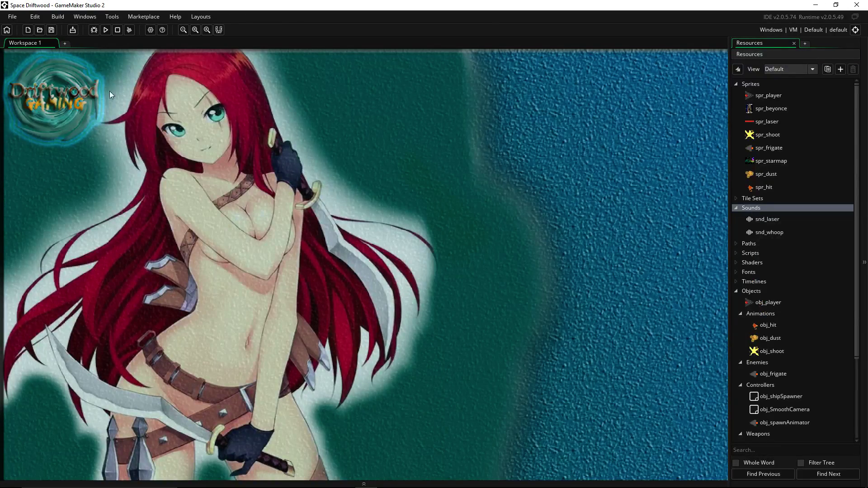
right_click(751, 208)
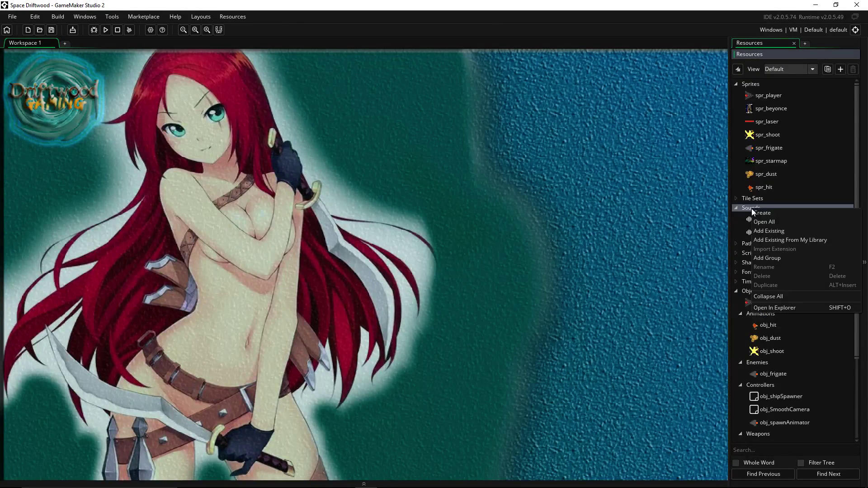
left_click(760, 215)
key("Return")
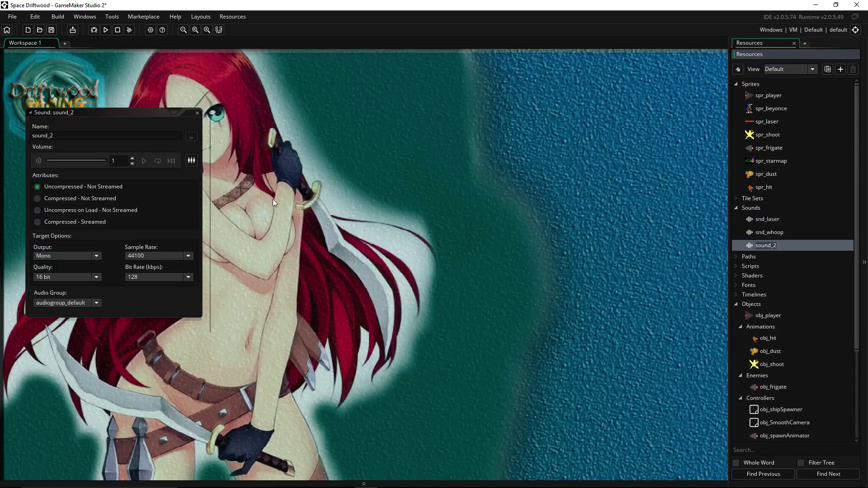
Rename the new sound as snd_mainTheme.
left_click(108, 136)
type("snd_MainTheme")
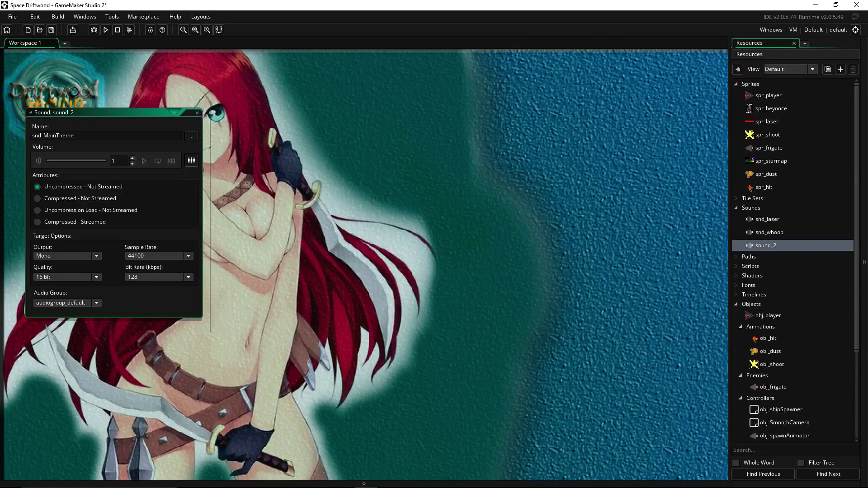
left_click(47, 136)
key("BackSpace")
type("m")
Load SpaceDriftwoodTheme1.wav from Game Maker Studio 2 > Imported Resources > Music as the audio file of snd_mainTheme.
left_click(192, 137)
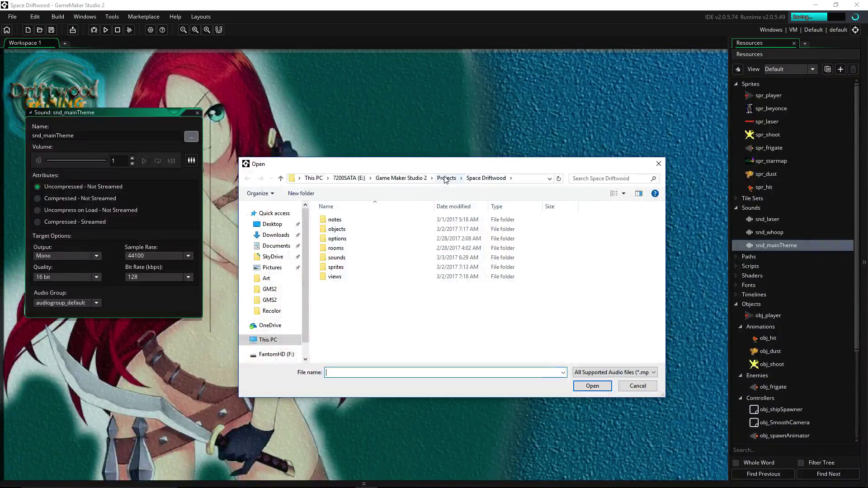
left_click(445, 178)
left_click(405, 179)
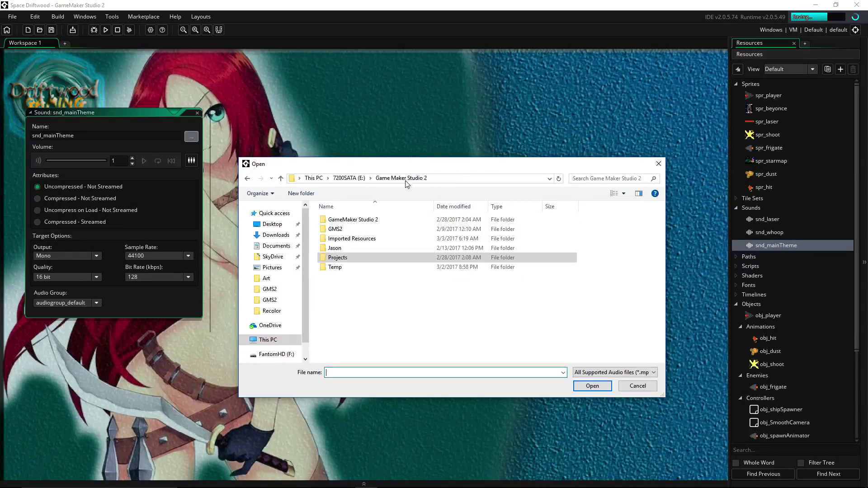
double_click(346, 240)
double_click(348, 238)
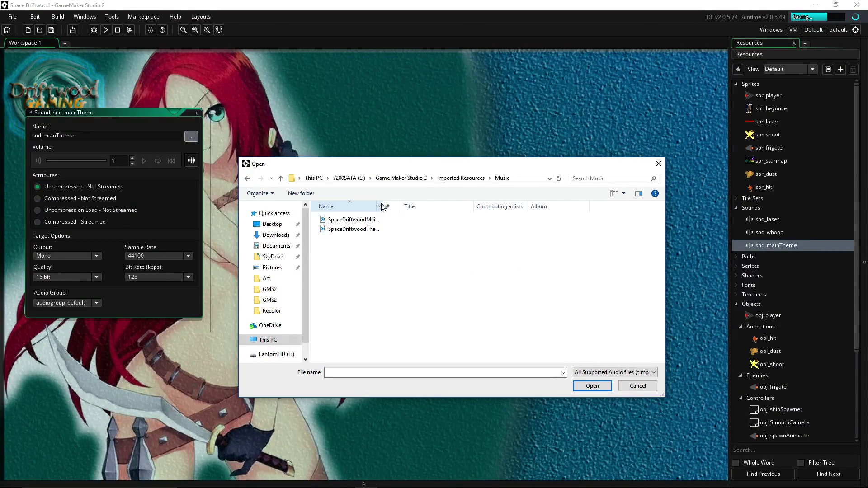
left_click_drag(382, 206, 429, 210)
left_click(367, 220)
left_click(362, 229)
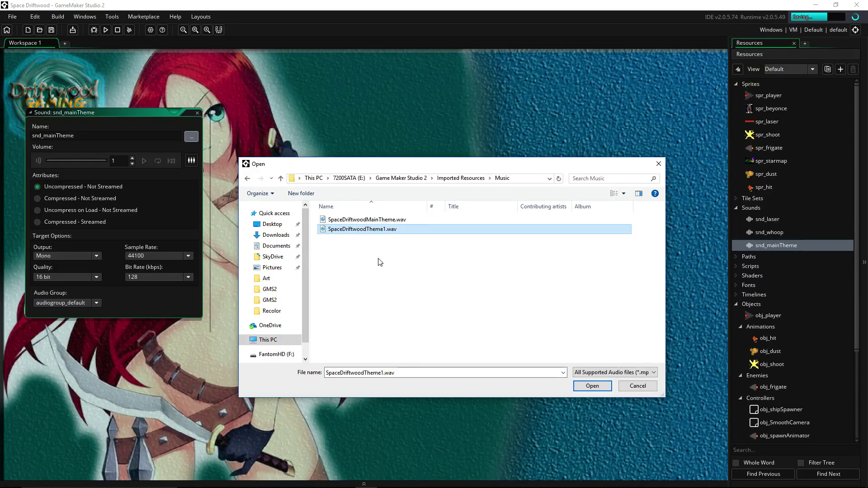
left_click(588, 385)
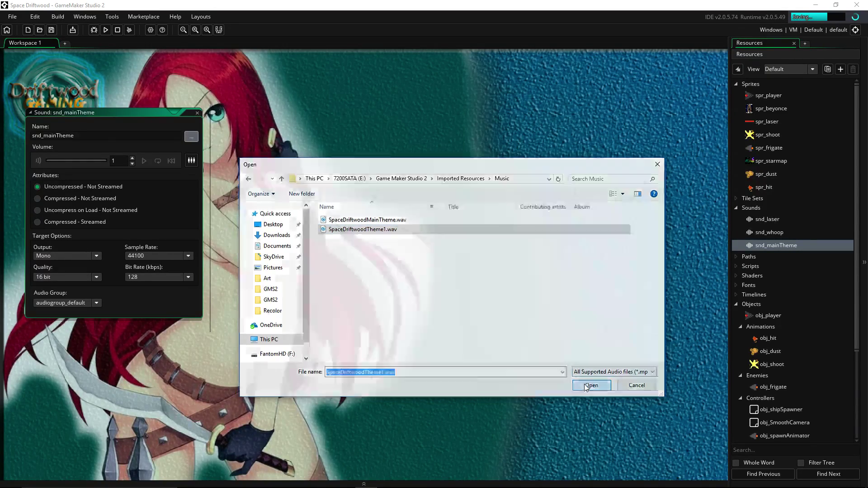
Lower the volume of snd_mainTheme to 0.48 and set its output to Stereo.
left_click_drag(106, 164, 71, 167)
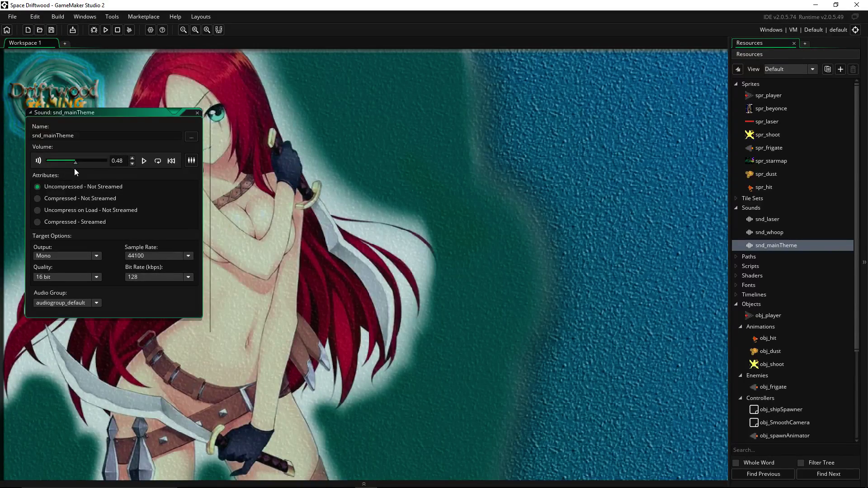
left_click(92, 256)
left_click(85, 272)
left_click(96, 278)
left_click(96, 278)
Set the sample rate of snd_mainTheme to 48000 and its bit rate to 192 kbps.
left_click(187, 259)
left_click(170, 296)
left_click(170, 277)
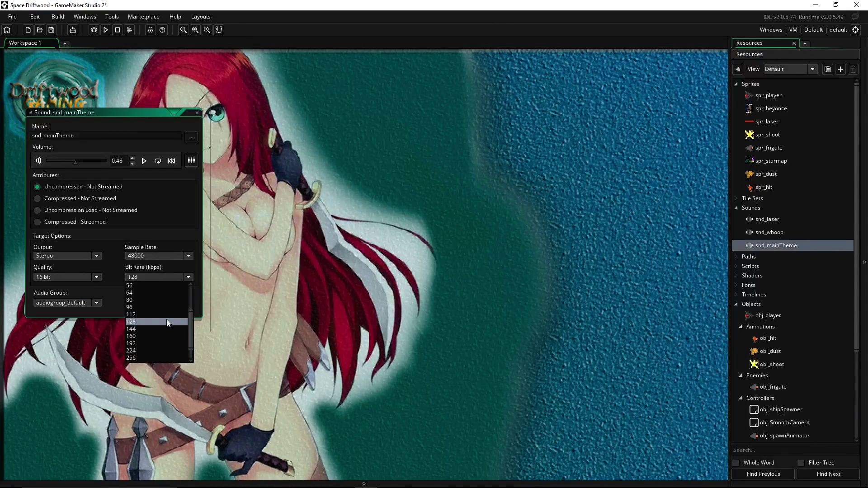
left_click(159, 340)
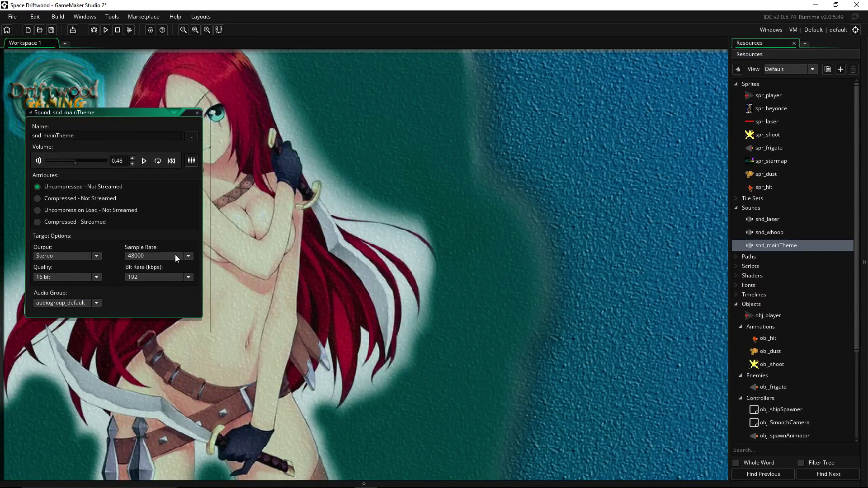
left_click(91, 305)
left_click(96, 300)
left_click(187, 255)
left_click(189, 256)
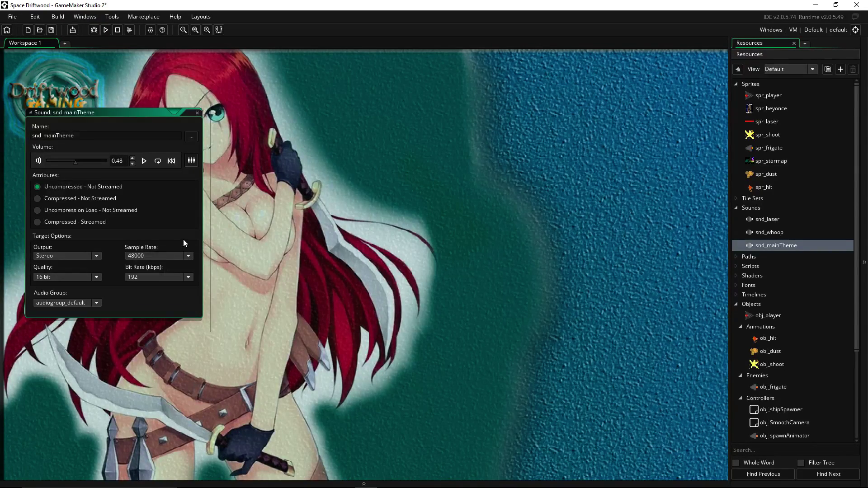